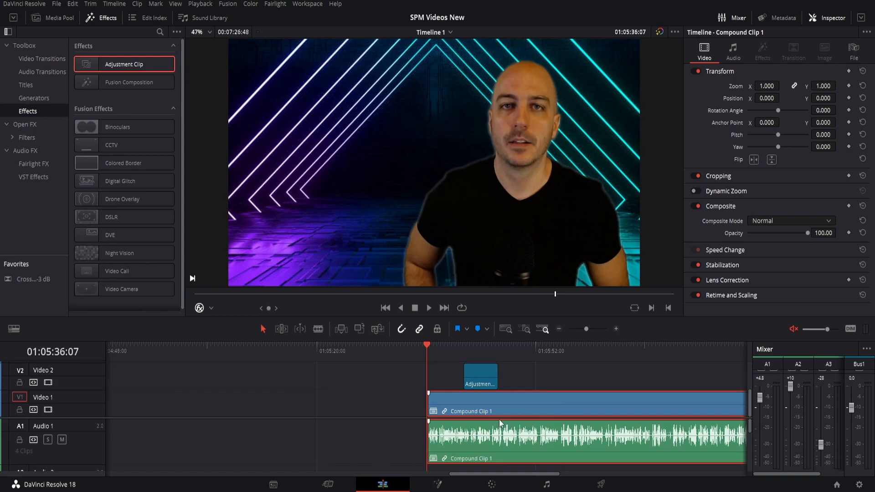
Move the adjustment clip on Video 2 to start at 01:05:42:32 and add a zoom keyframe there
left_click(480, 380)
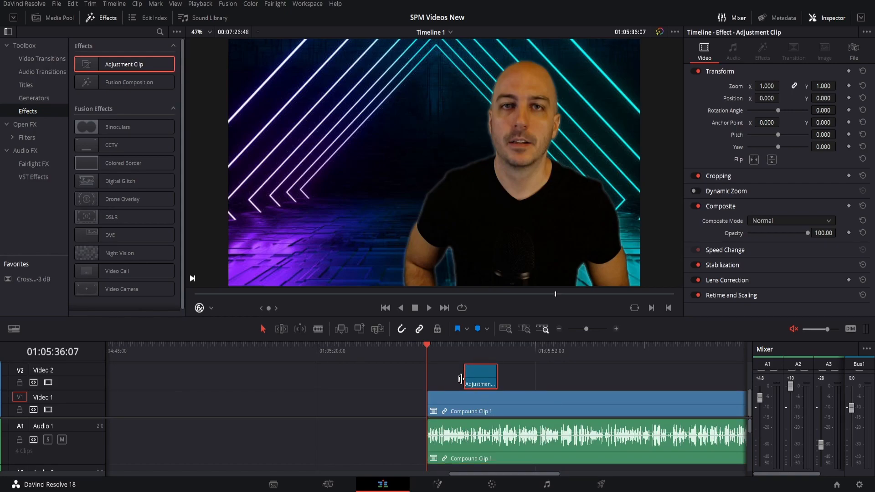
left_click_drag(476, 379, 535, 378)
key("space")
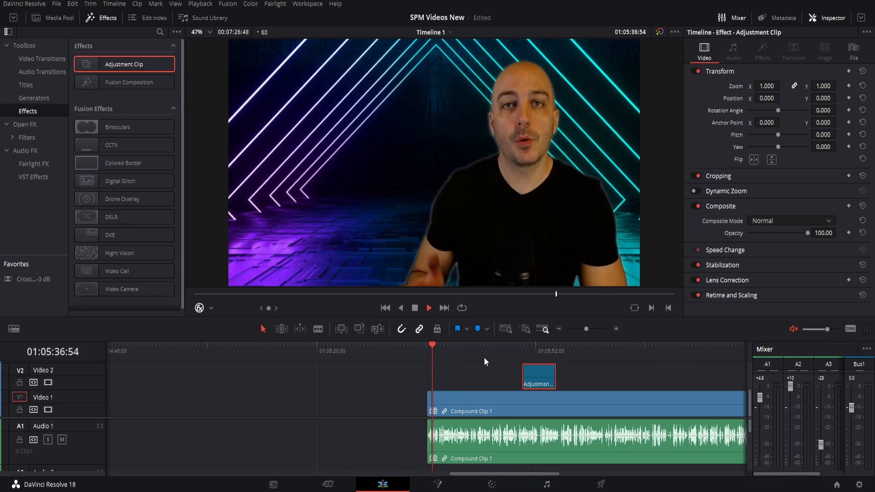
left_click(471, 352)
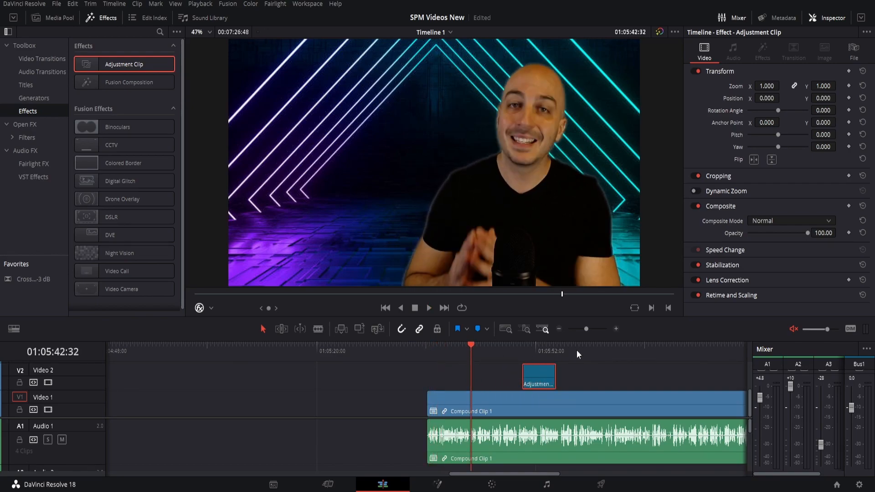
left_click(593, 329)
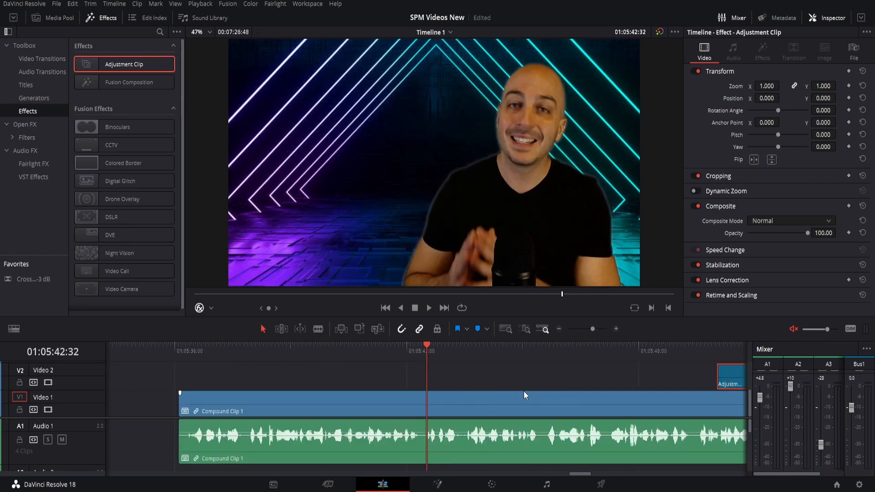
left_click(588, 329)
left_click_drag(561, 376, 458, 382)
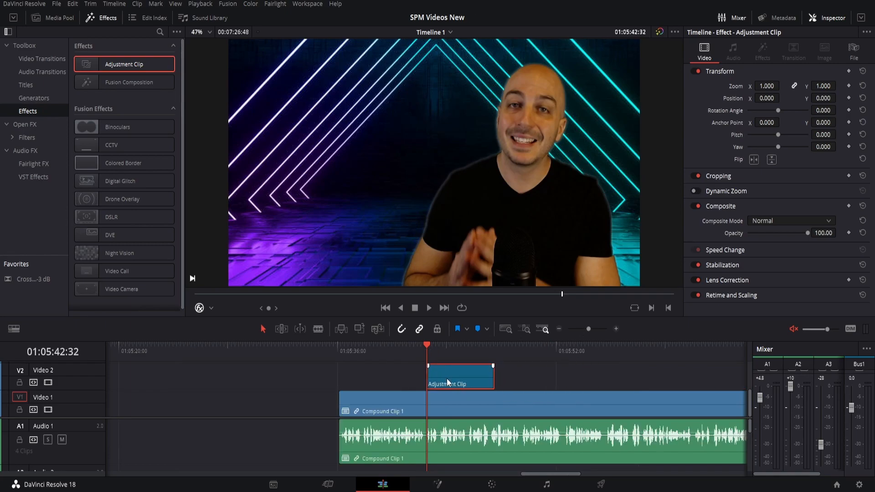
left_click(848, 86)
key("Right")
key("Right")
key("Right")
key("Right")
key("Right")
key("Right")
key("Right")
key("Right")
key("Right")
key("Right")
key("Right")
key("Right")
key("Right")
key("Right")
key("Right")
key("Right")
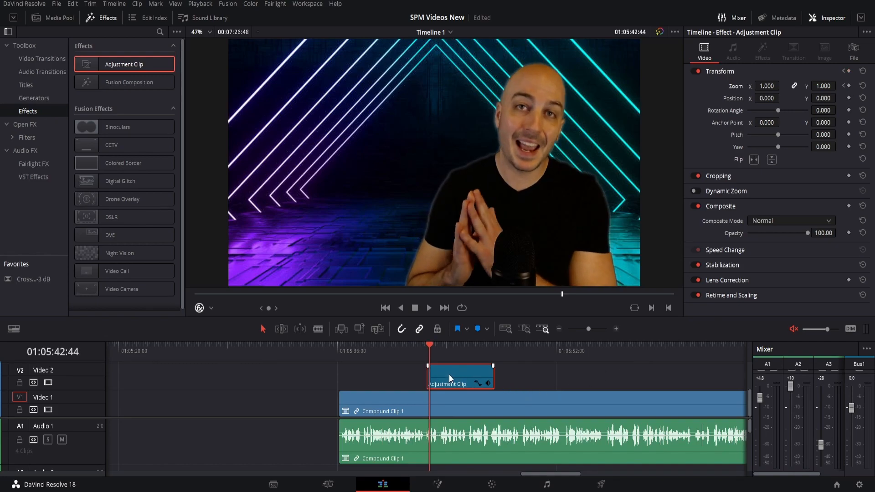
left_click(426, 356)
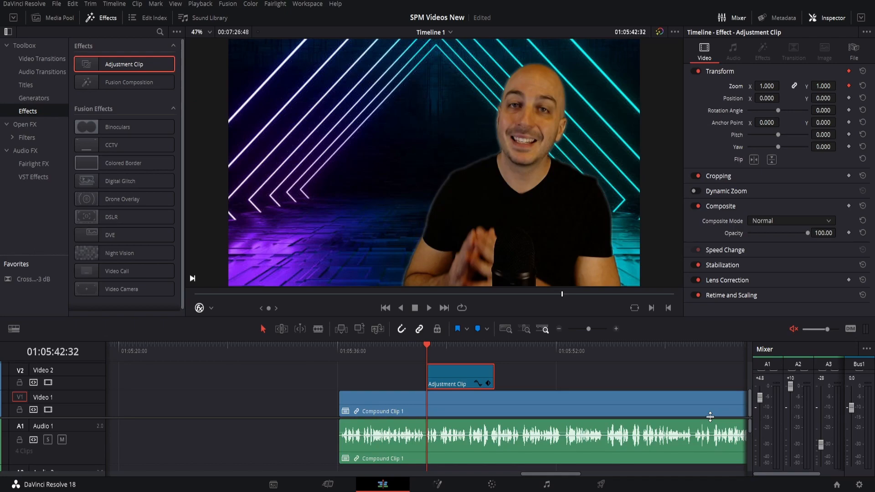
At 01:05:42:58, set the adjustment clip's zoom to 1.240 and its anchor point to X 405, Y 188
key("space")
key("space")
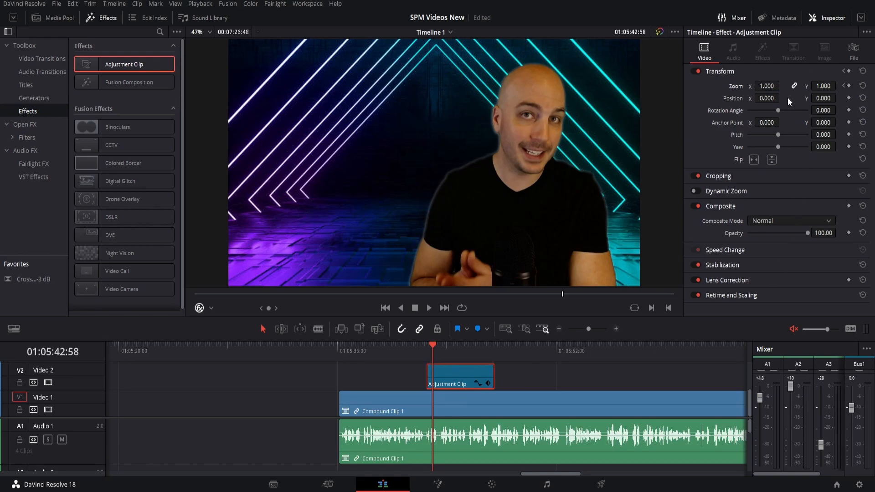
mouse_move(764, 85)
left_mouse_down()
mouse_move(782, 85)
mouse_move(764, 85)
left_mouse_up()
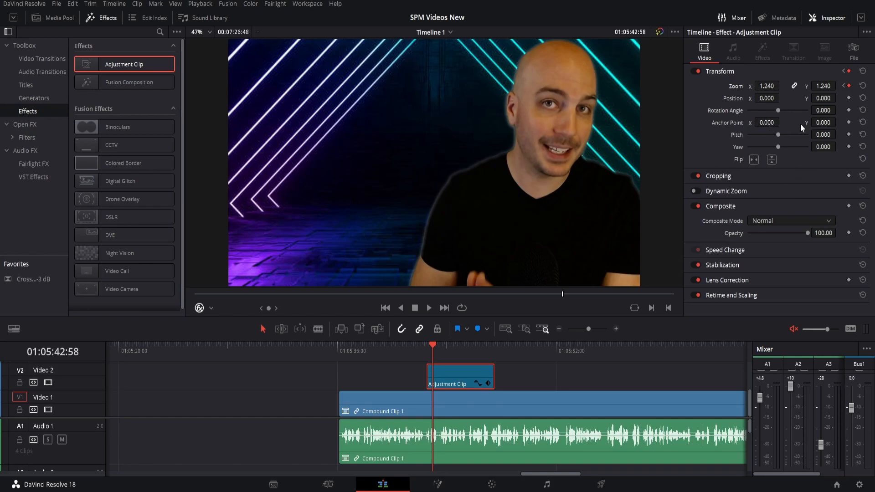
left_click_drag(821, 122, 761, 133)
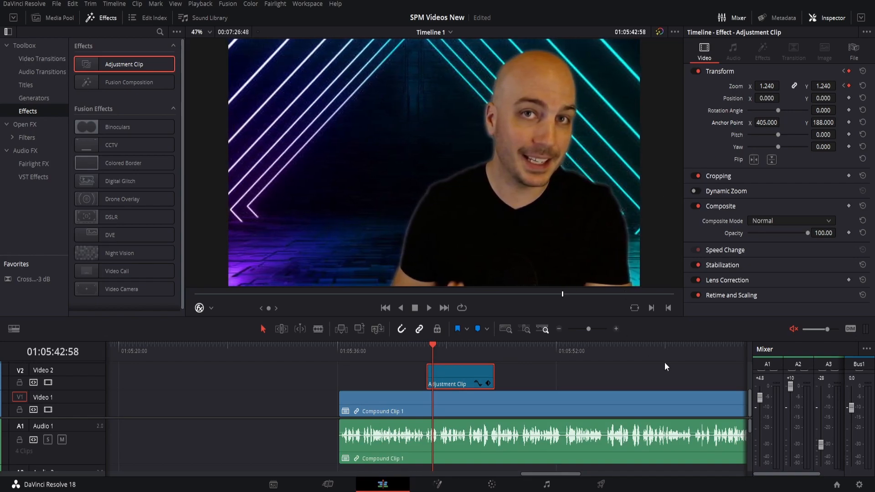
Play back the zoom-in, starting just before the adjustment clip
key("ctrl+s")
left_click(416, 351)
key("space")
key("space")
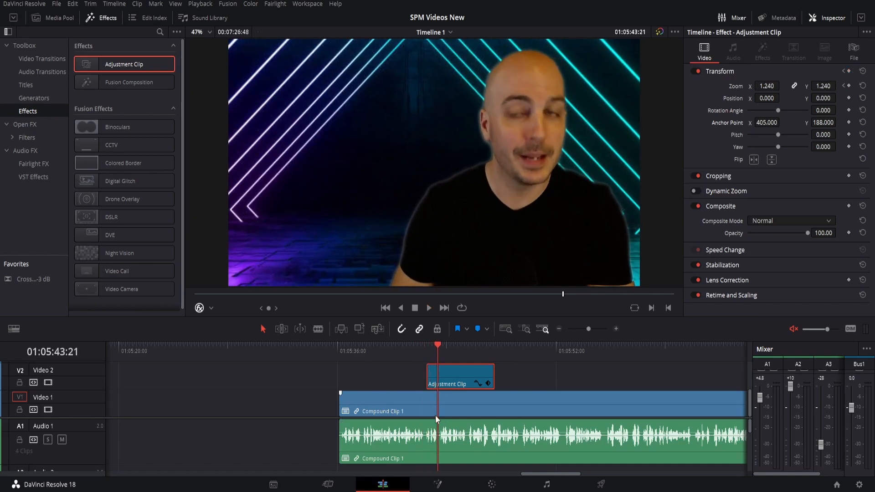
Set the second zoom keyframe to Ease In and apply easing to the first zoom keyframe
left_click(843, 86)
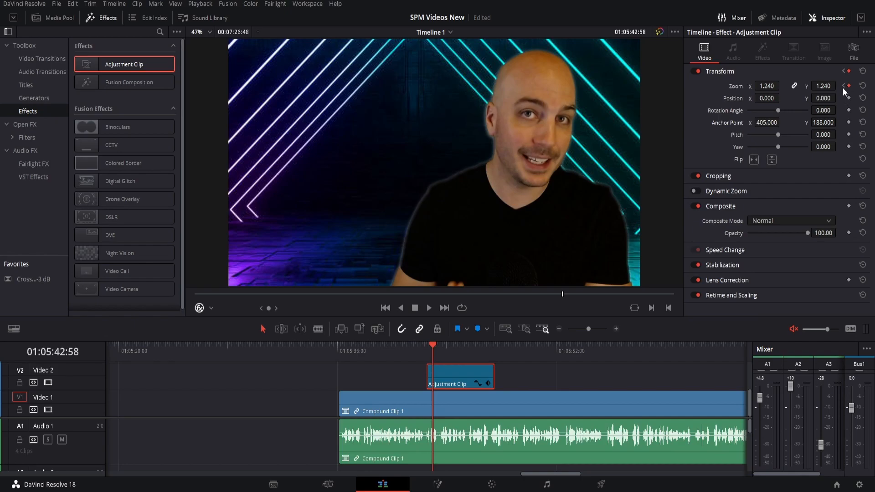
left_click(843, 86)
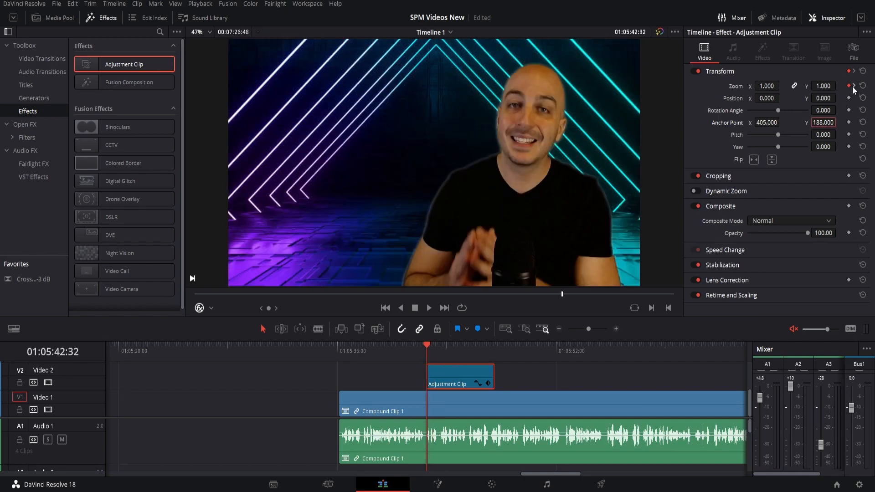
left_click(853, 86)
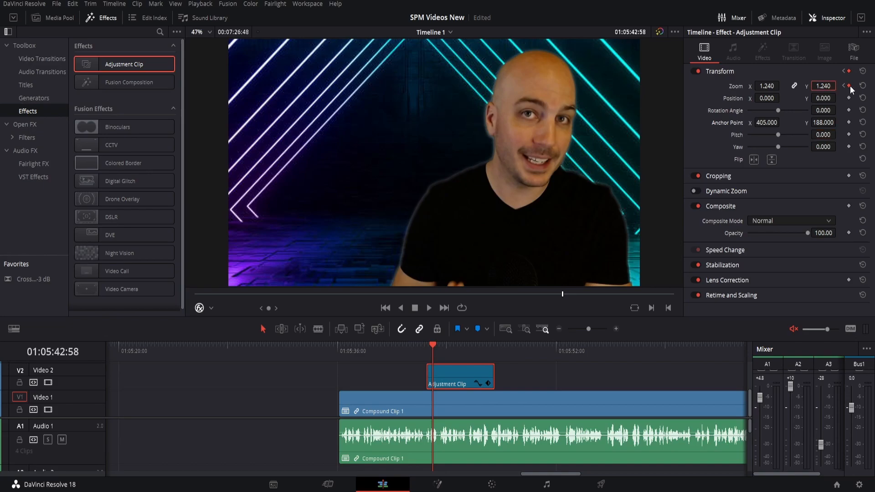
left_click(843, 85)
left_click(853, 86)
right_click(849, 87)
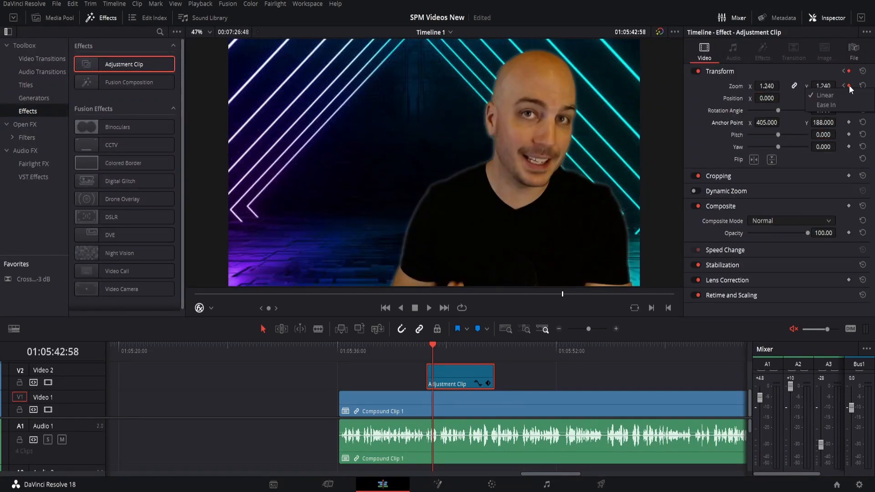
left_click(833, 107)
left_click(843, 85)
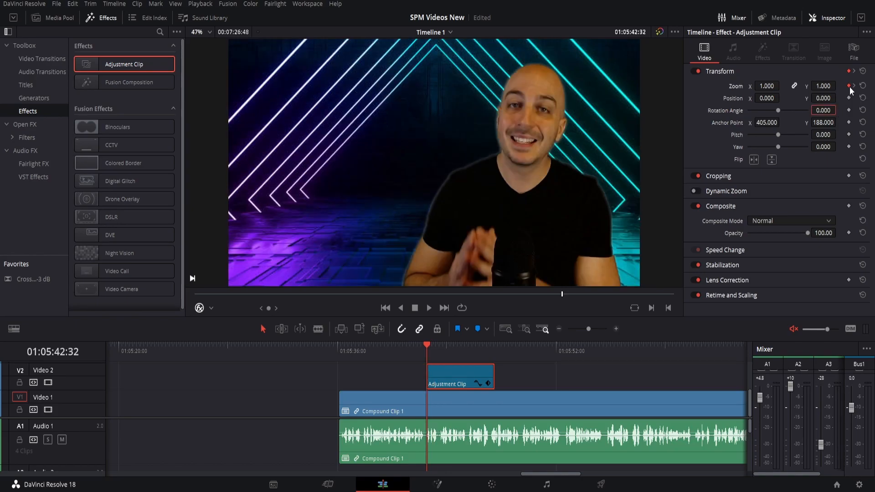
right_click(848, 86)
left_click(836, 107)
Play back the eased zoom-in from just before the adjustment clip
left_click(415, 353)
key("Down")
key("space")
left_click(414, 355)
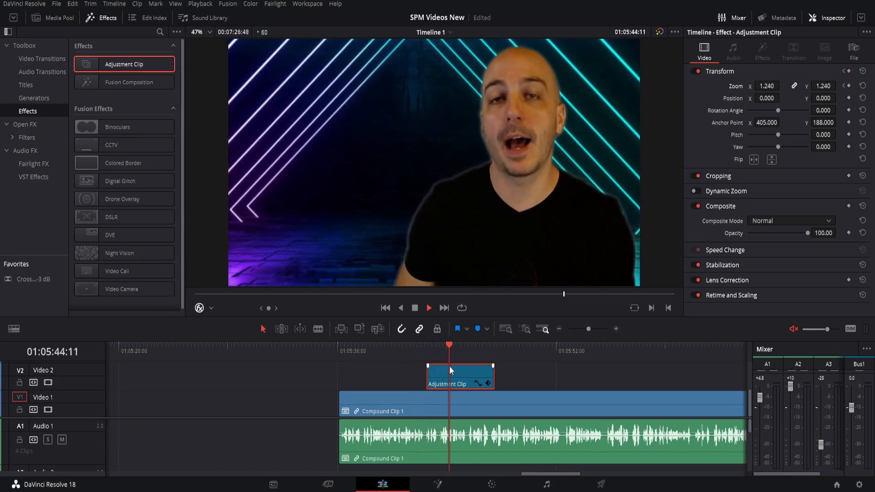
Extend the adjustment clip's end to about 01:05:55 and add a zoom keyframe at 01:05:47:12
left_click_drag(493, 377, 602, 377)
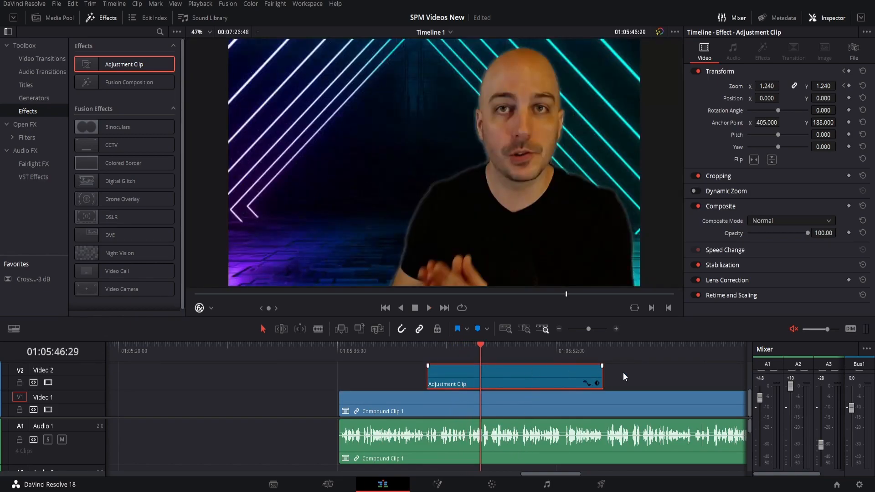
key("space")
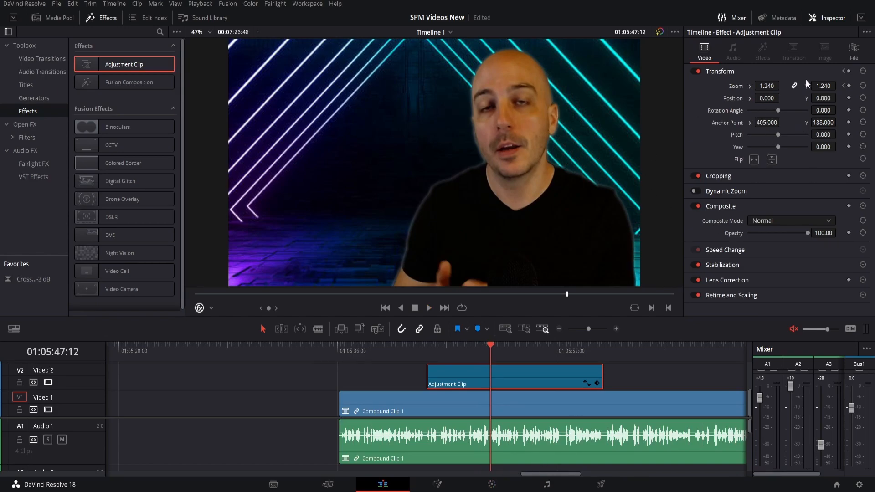
left_click(848, 86)
At 01:05:47:45, set the adjustment clip's zoom to 1 and save the project
key("space")
key("space")
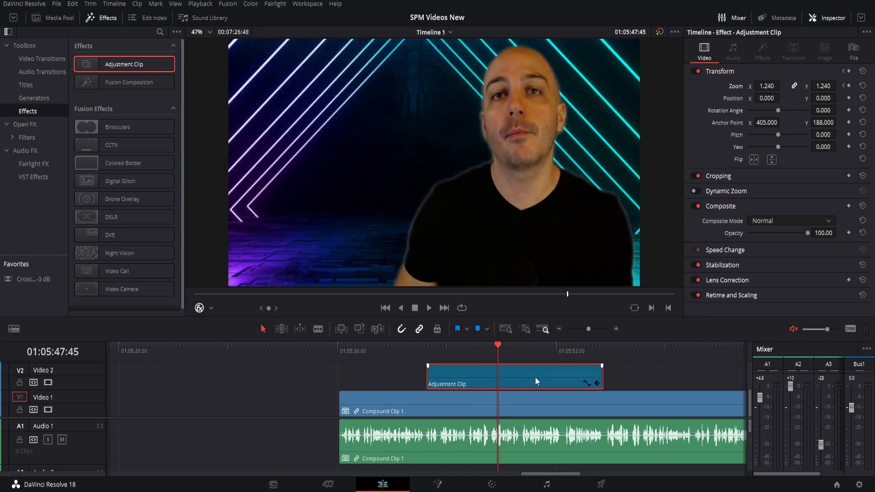
left_click_drag(771, 86, 770, 86)
left_click(770, 86)
type("1")
key("Return")
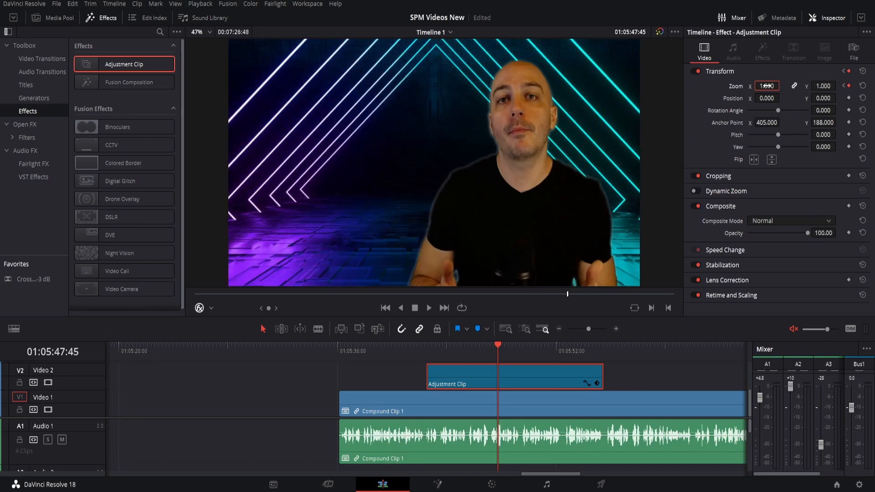
key("ctrl+s")
Apply easing to both zoom-out keyframes and play back the whole zoom-in and zoom-out
right_click(849, 87)
left_click(845, 105)
left_click(843, 86)
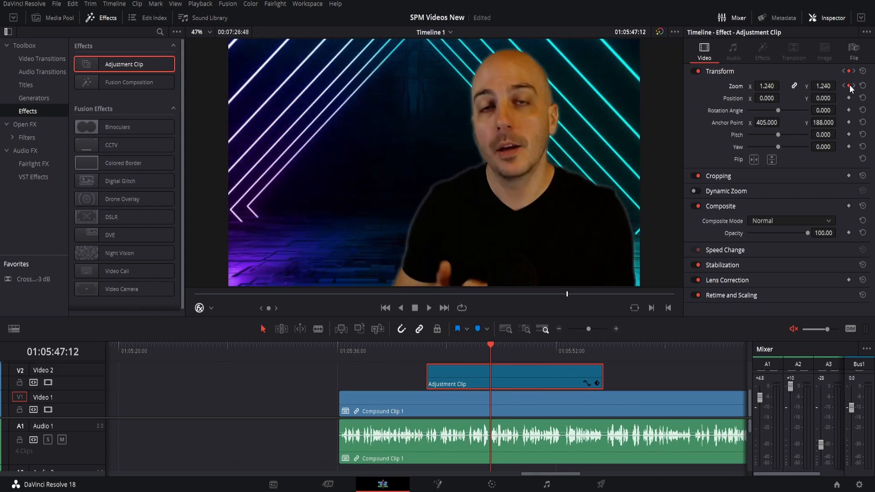
right_click(849, 86)
left_click(836, 117)
left_click(414, 350)
key("space")
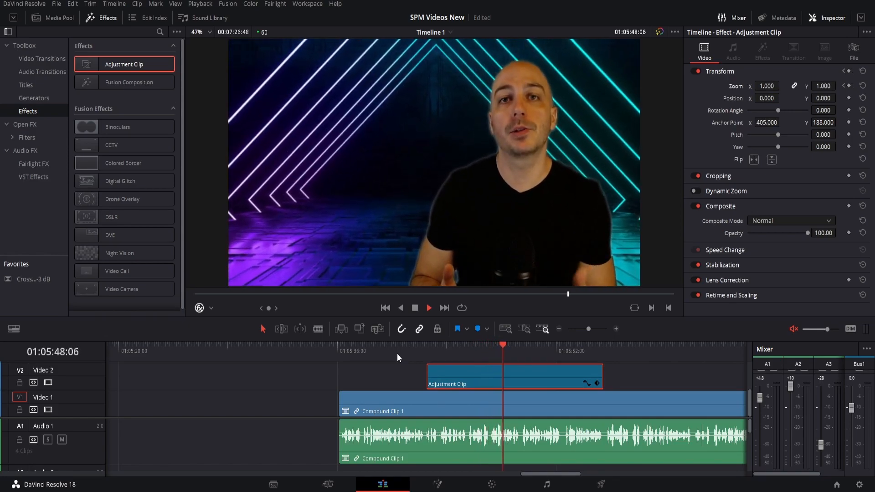
Split the adjustment clip at 01:05:47:52, just after the zoom-out, and delete the remaining part
left_click(488, 351)
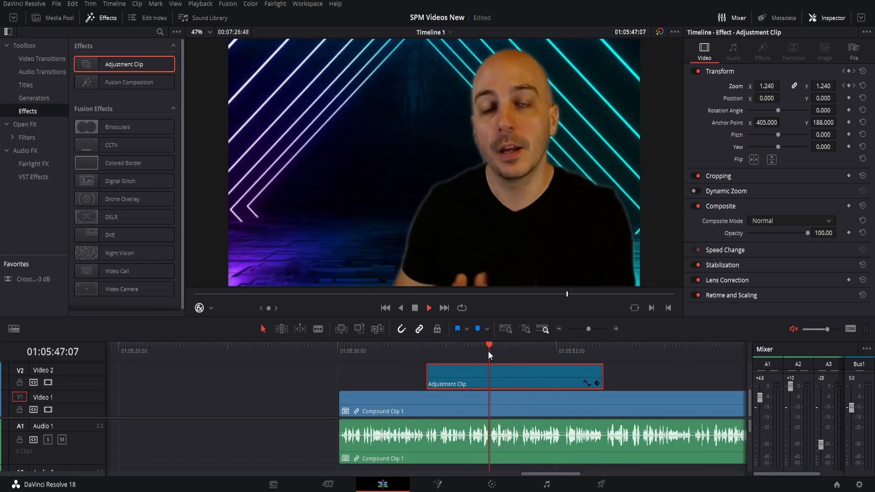
key("space")
key("ctrl+backslash")
left_click(550, 383)
key("Delete")
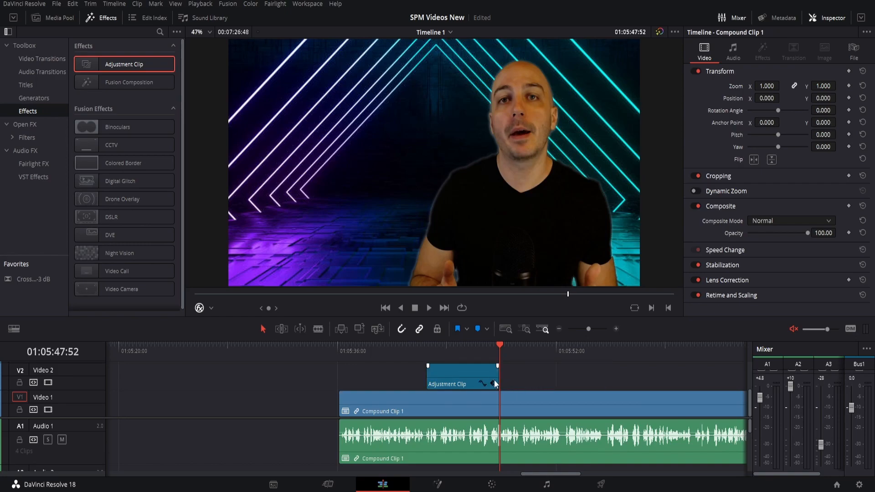
Duplicate the adjustment clip on Video 2, place the copy at about 01:06:17, and play it back
left_click(453, 371)
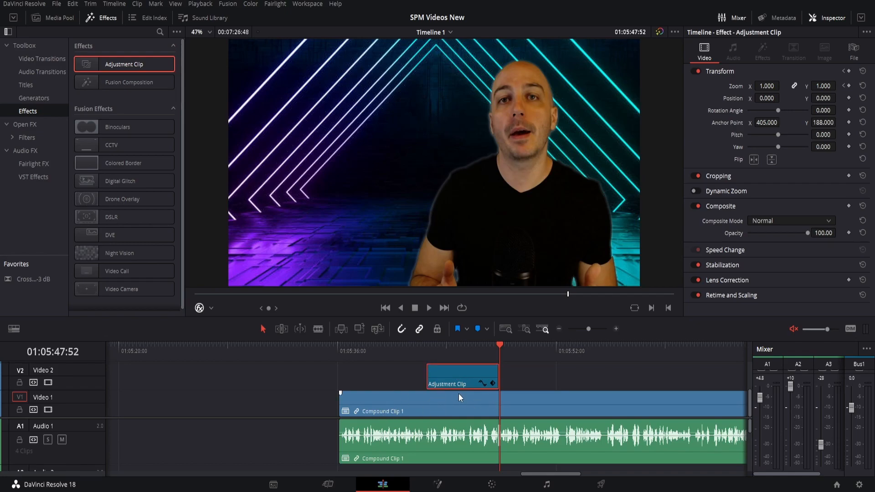
left_click_drag(441, 371, 586, 377)
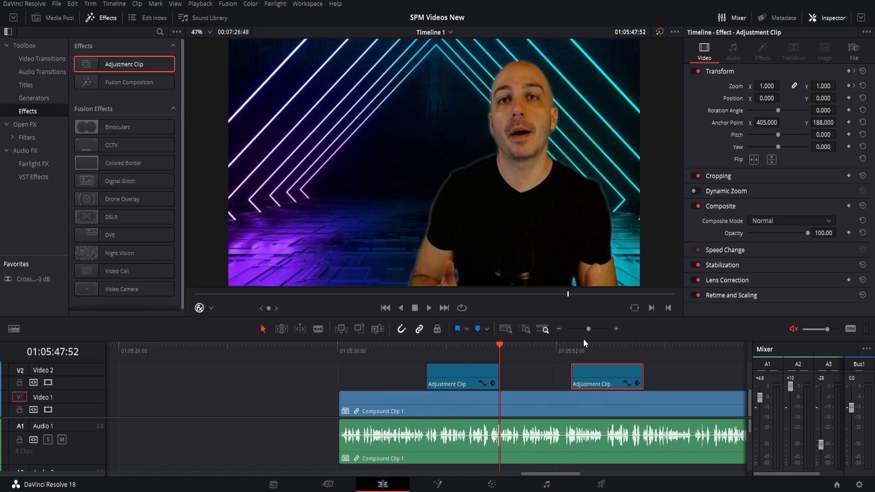
left_click_drag(585, 330, 580, 330)
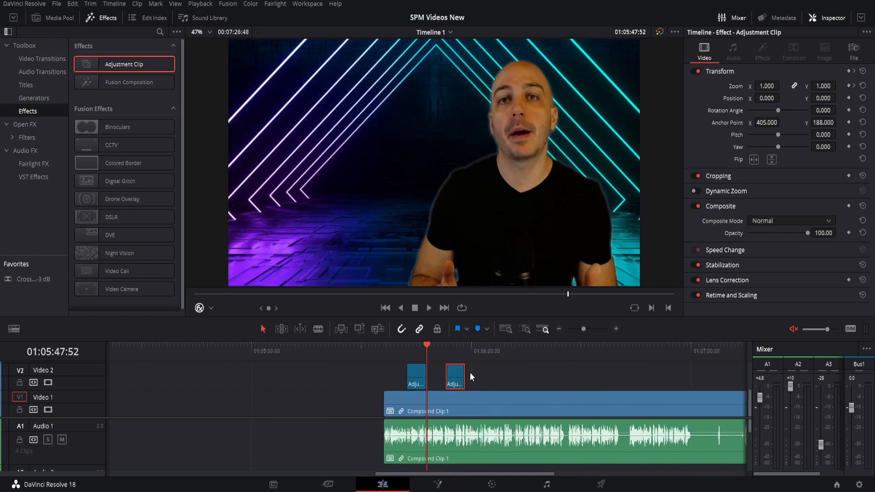
left_click_drag(456, 376, 544, 385)
left_click(534, 351)
key("space")
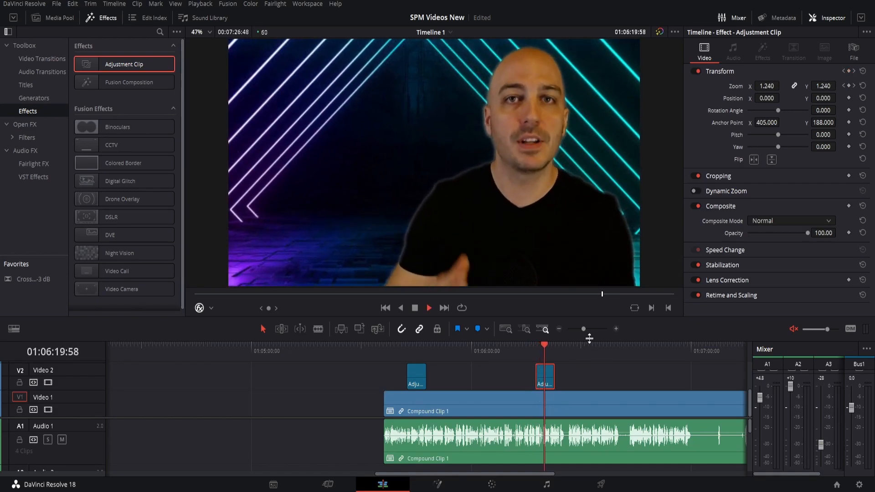
key("space")
Move the copied adjustment clip up to Video 3 and add a Text+ title on Video 2 below it, from about 01:06:12 to 01:06:26
left_click_drag(584, 329, 592, 329)
left_click_drag(434, 370, 434, 357)
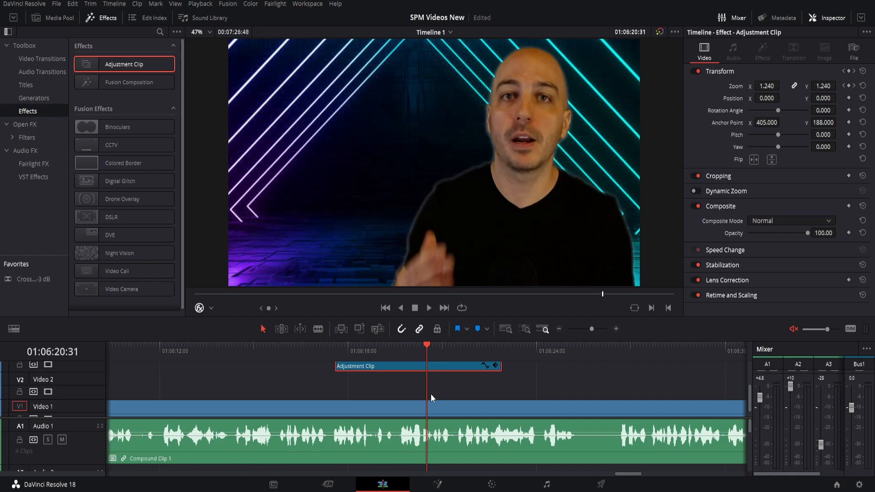
left_click(44, 82)
left_click_drag(115, 155, 166, 376)
left_click(525, 379)
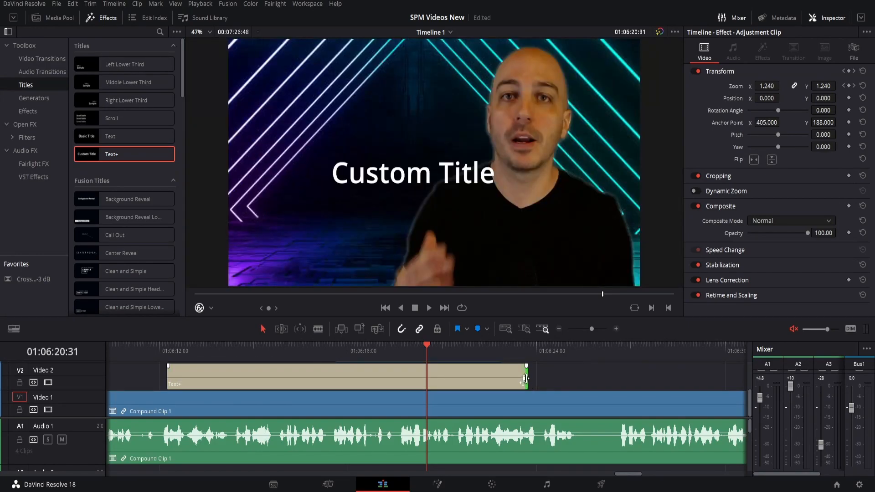
left_click_drag(526, 380, 596, 379)
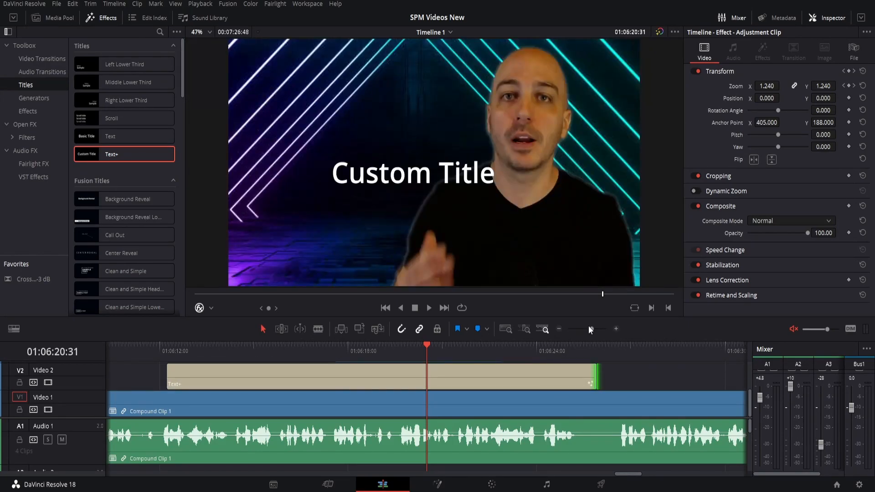
Set the Text+ title's position to X -287, Y 204 so it sits beside the speaker
left_click_drag(589, 327, 587, 327)
left_click(376, 355)
left_click_drag(766, 119, 635, 119)
left_click_drag(823, 119, 779, 142)
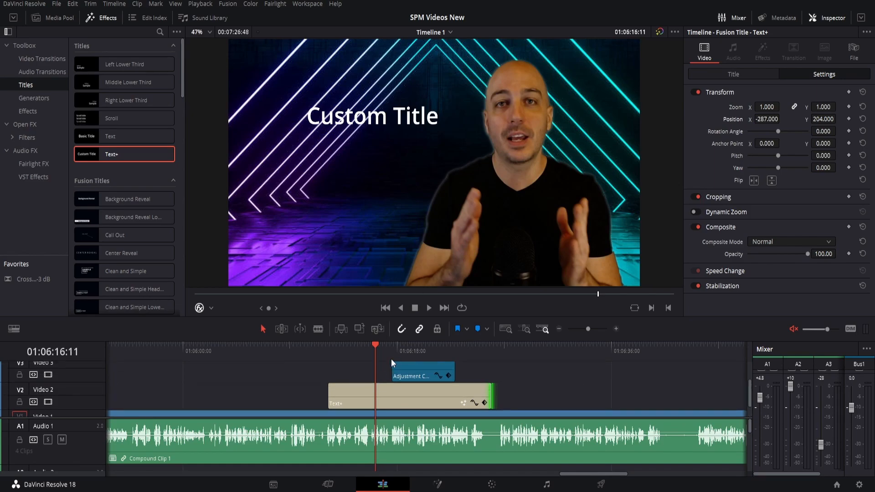
Play back the section where the copied adjustment clip zooms both the video and the title
left_click(383, 356)
key("space")
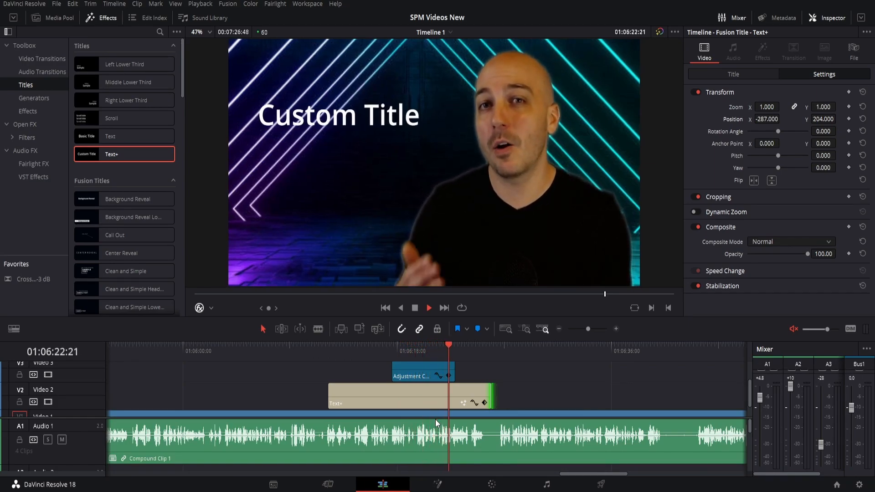
key("space")
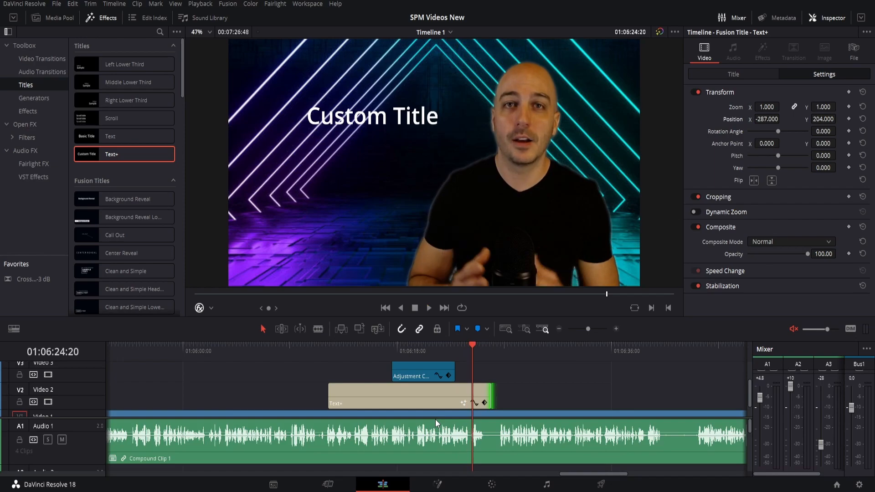